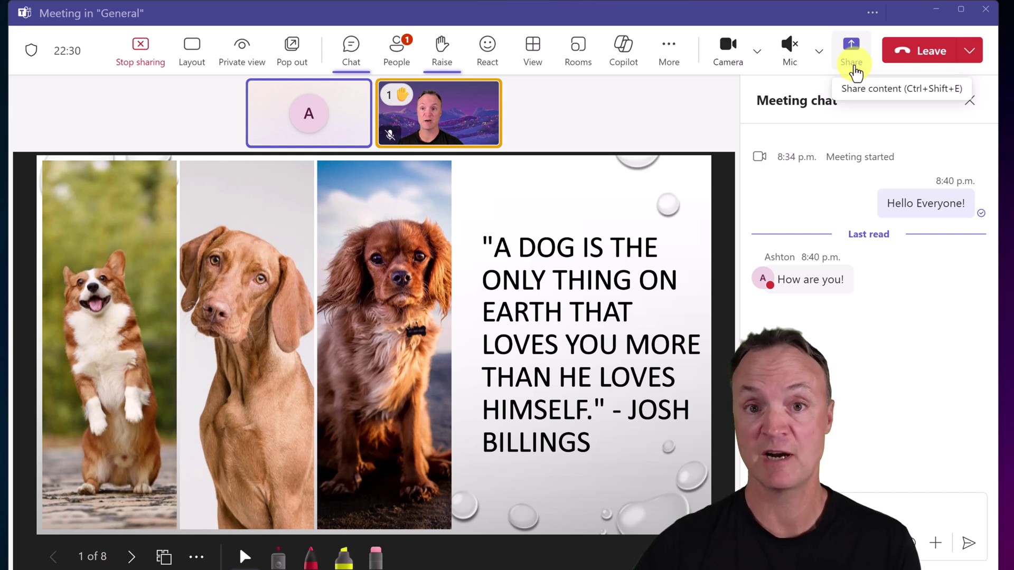
- Open the Share choices and close them again without sharing anything
left_click(853, 67)
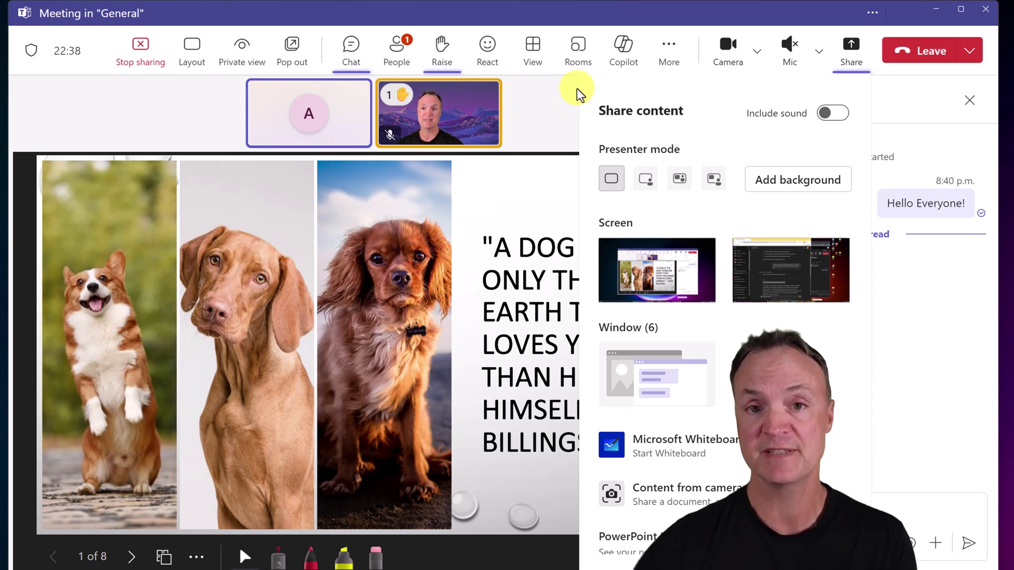
left_click(552, 120)
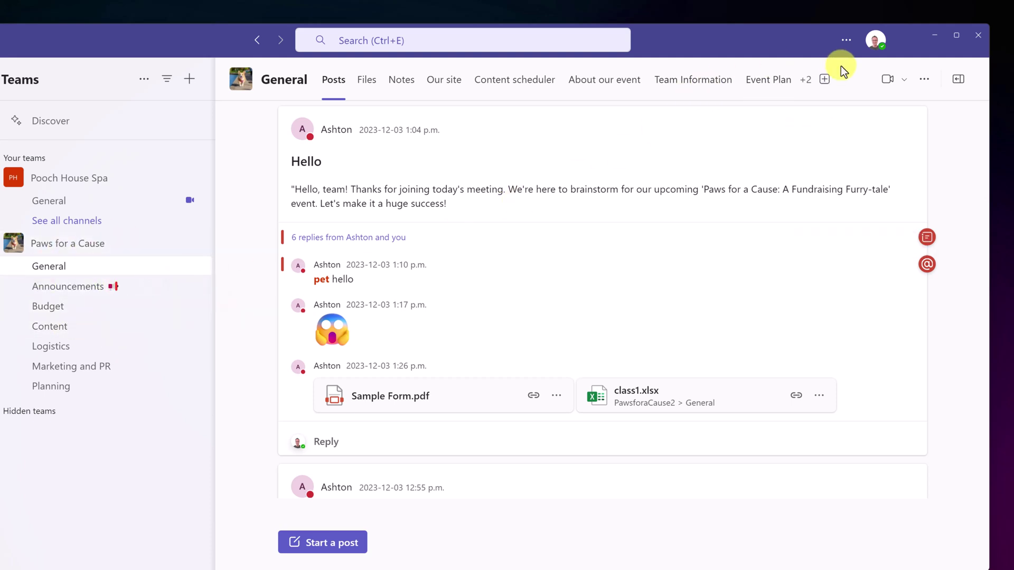
- Start a Meet now instant meeting from the General channel and join it
left_click(900, 80)
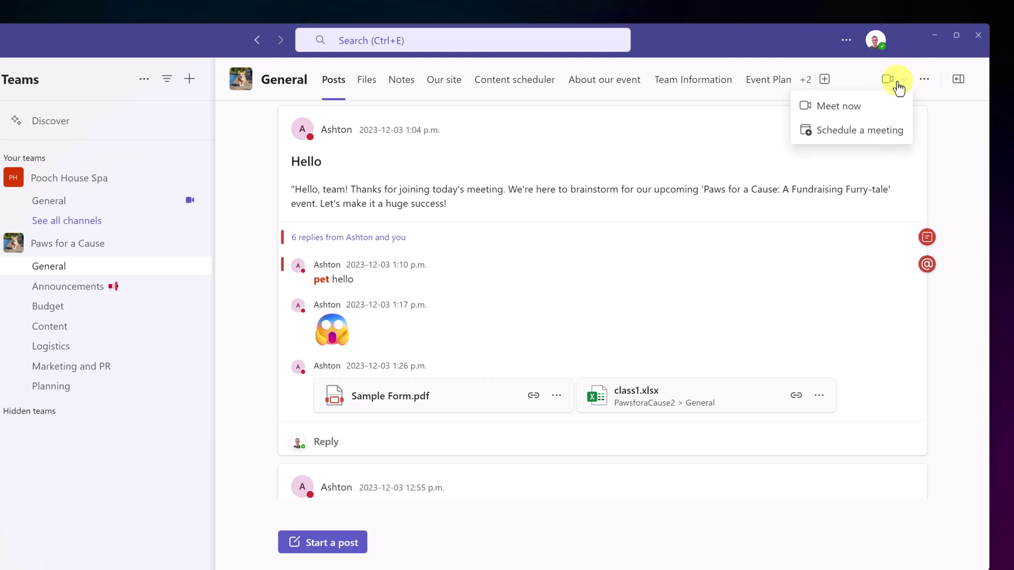
left_click(851, 106)
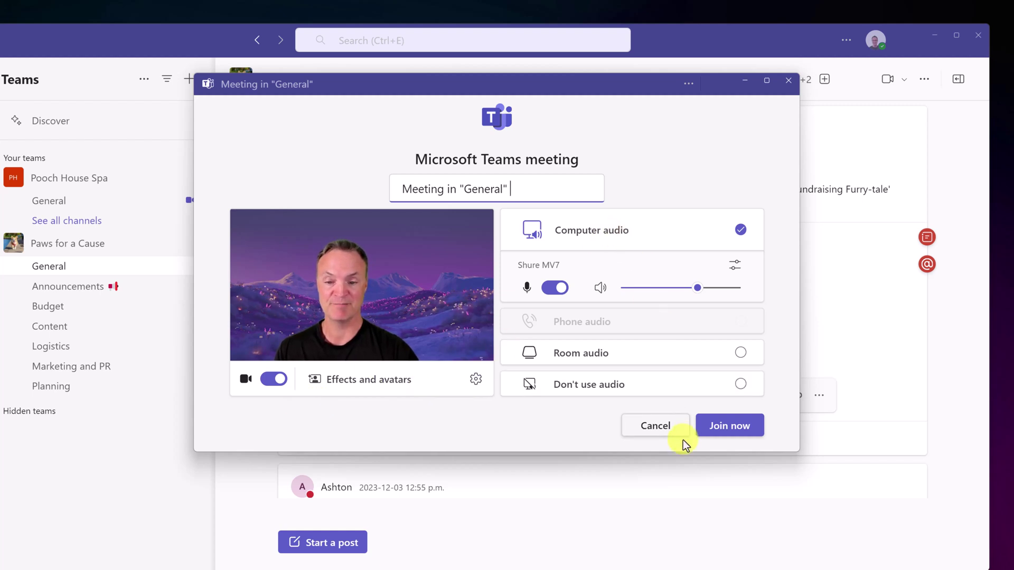
left_click(733, 431)
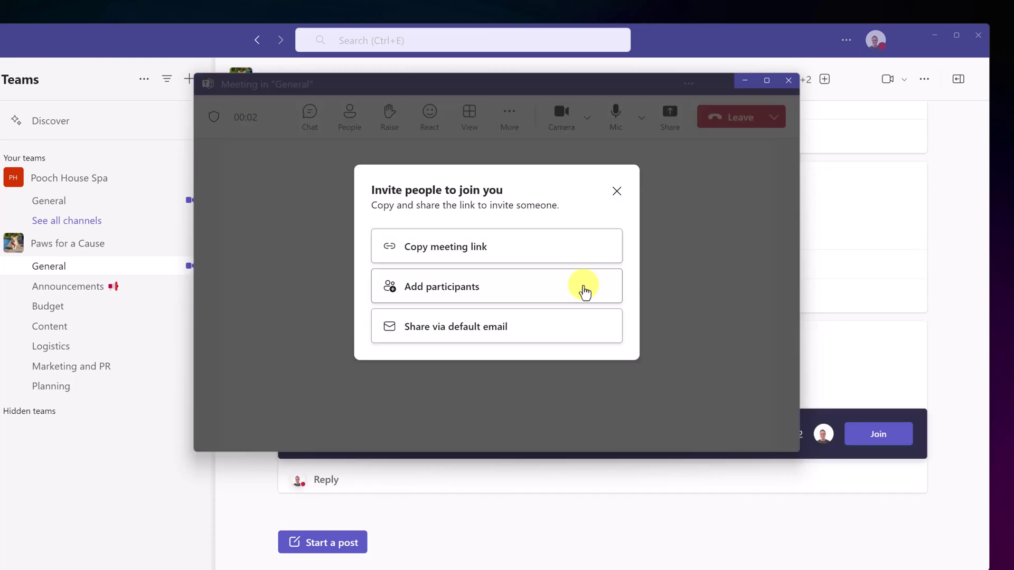
- Ask the first suggested participant to join from the participant list
left_click(446, 287)
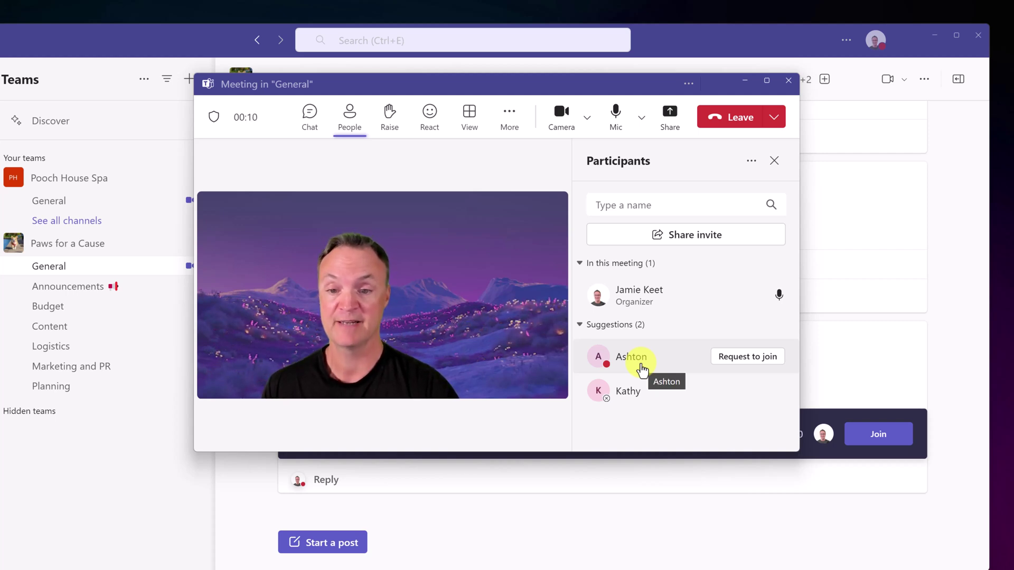
left_click(760, 357)
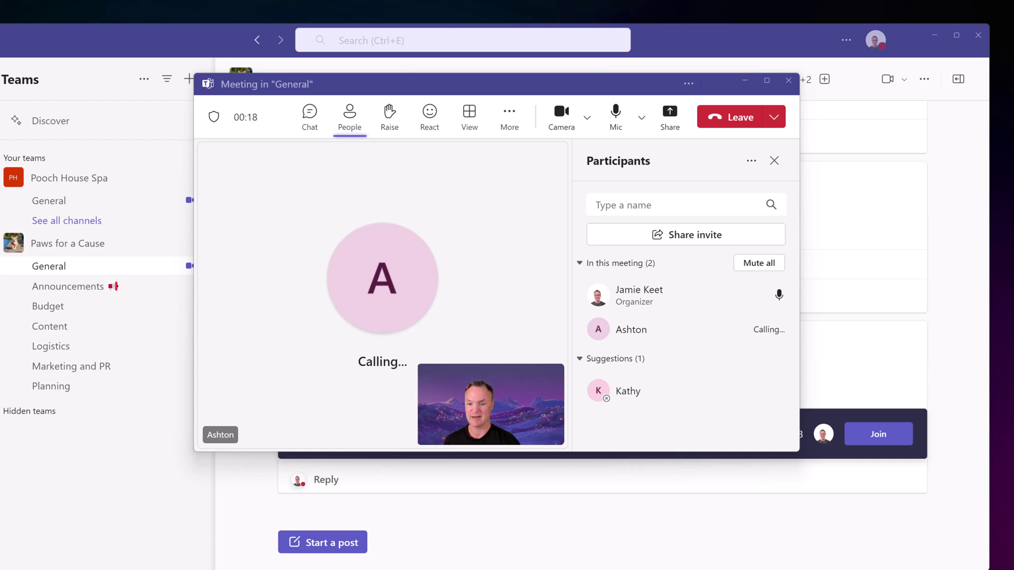
mouse_move(728, 407)
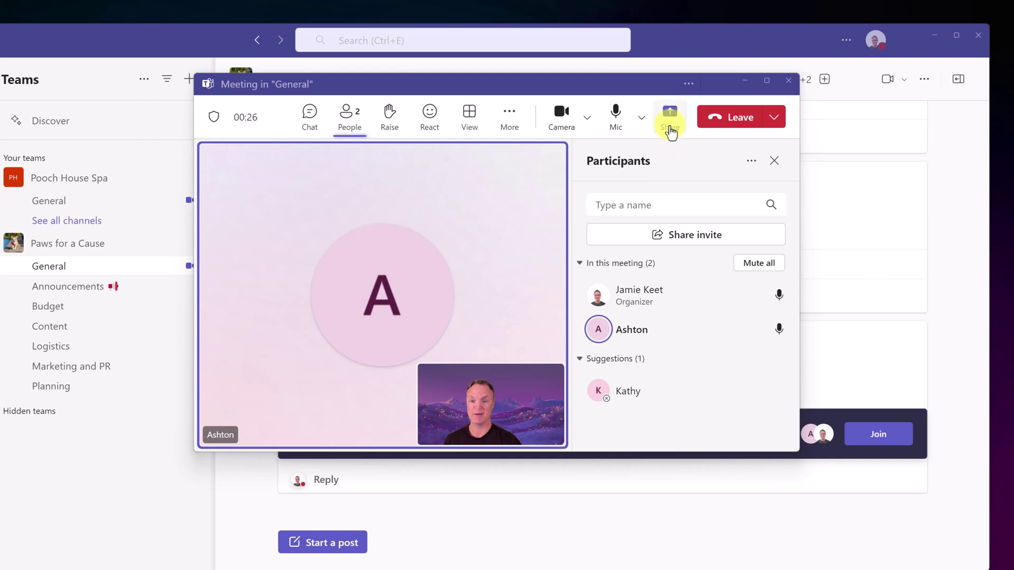
- Share the Dogs deck through PowerPoint Live from the Share panel
left_click(670, 129)
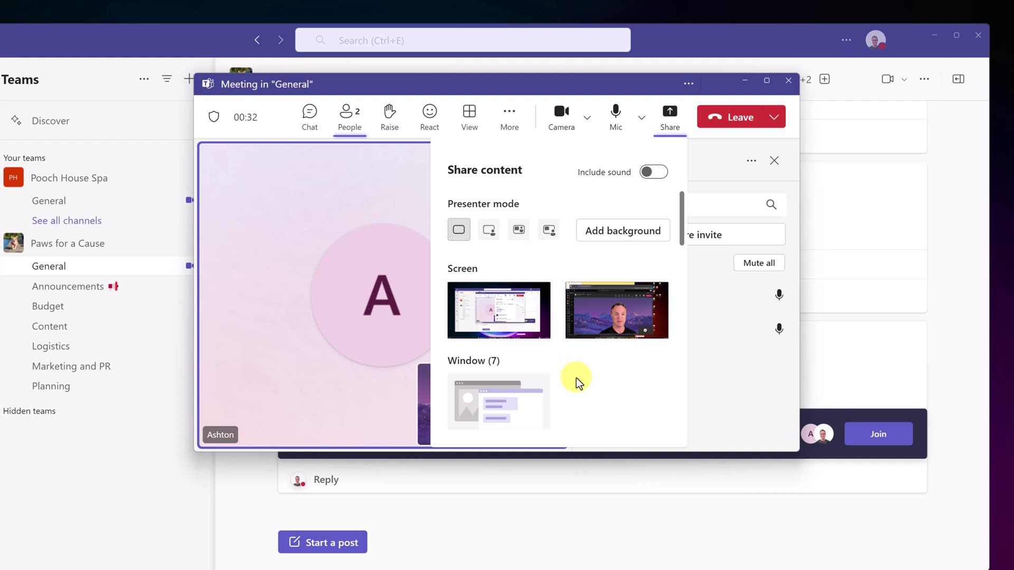
scroll(578, 379, "down", 5)
scroll(577, 380, "down", 2)
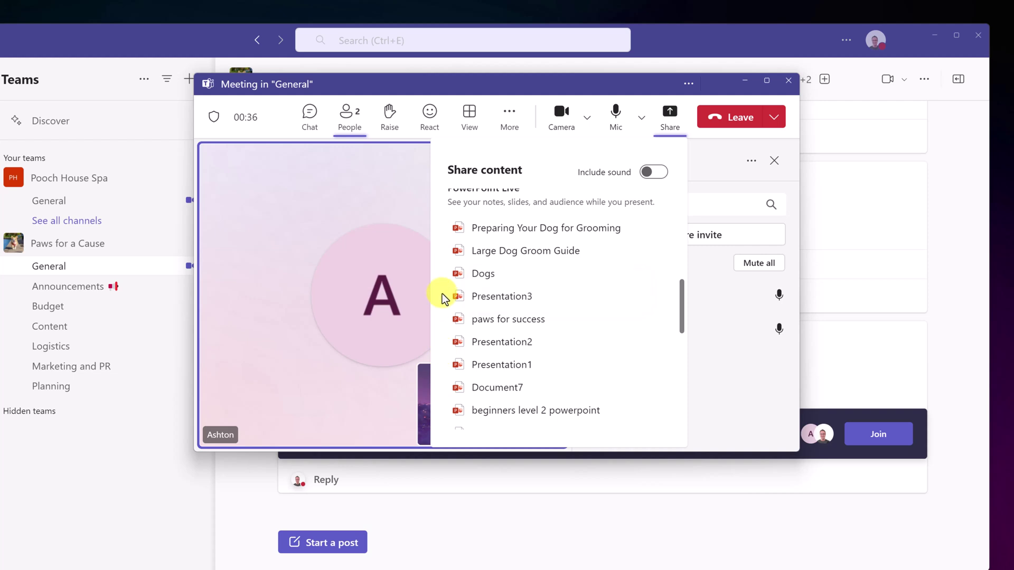
scroll(448, 295, "up", 2)
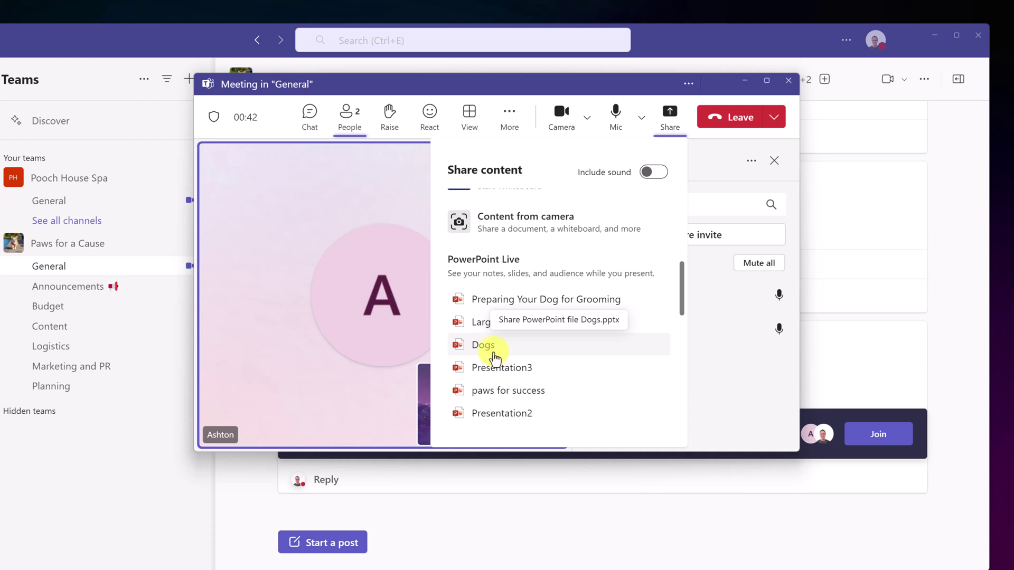
left_click(486, 349)
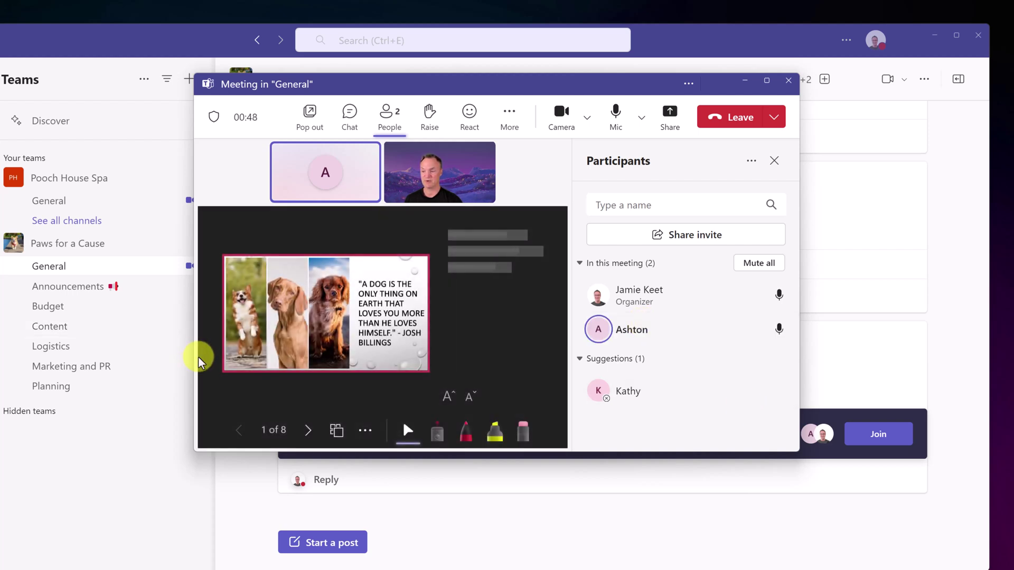
- Enlarge the meeting window and show the meeting chat beside the slide
left_click_drag(226, 450, 252, 527)
left_click_drag(801, 358, 954, 364)
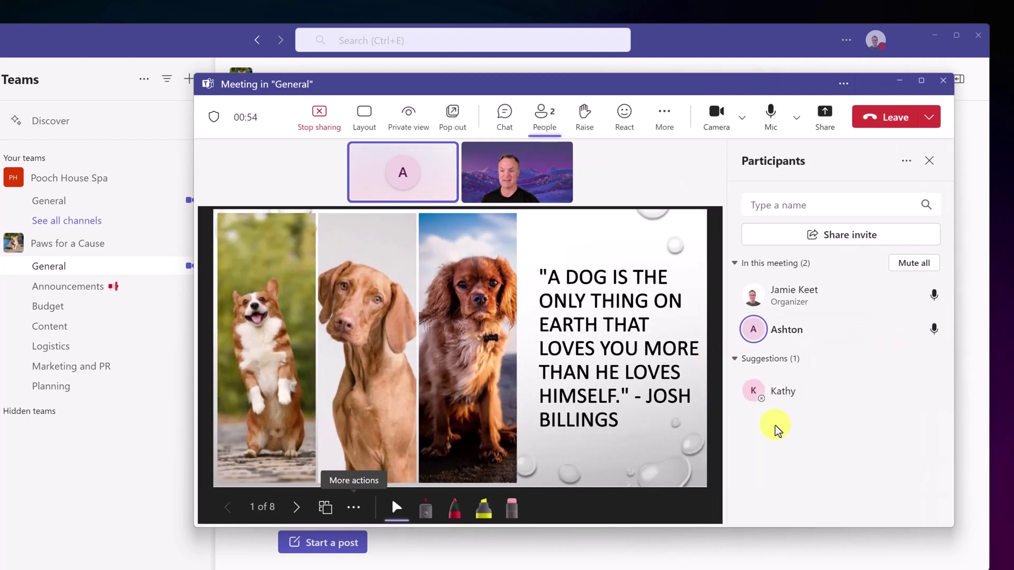
mouse_move(397, 176)
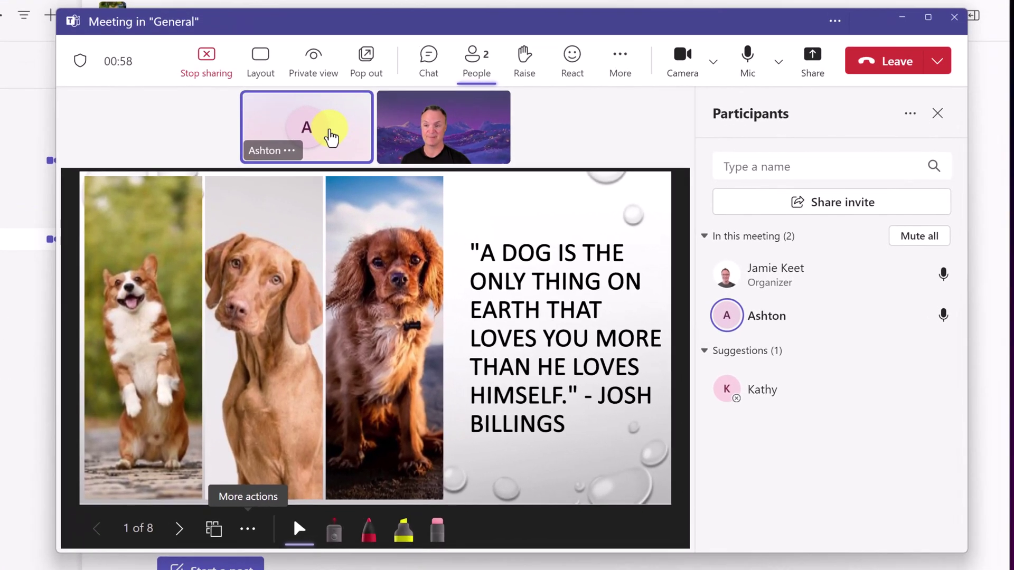
mouse_move(525, 184)
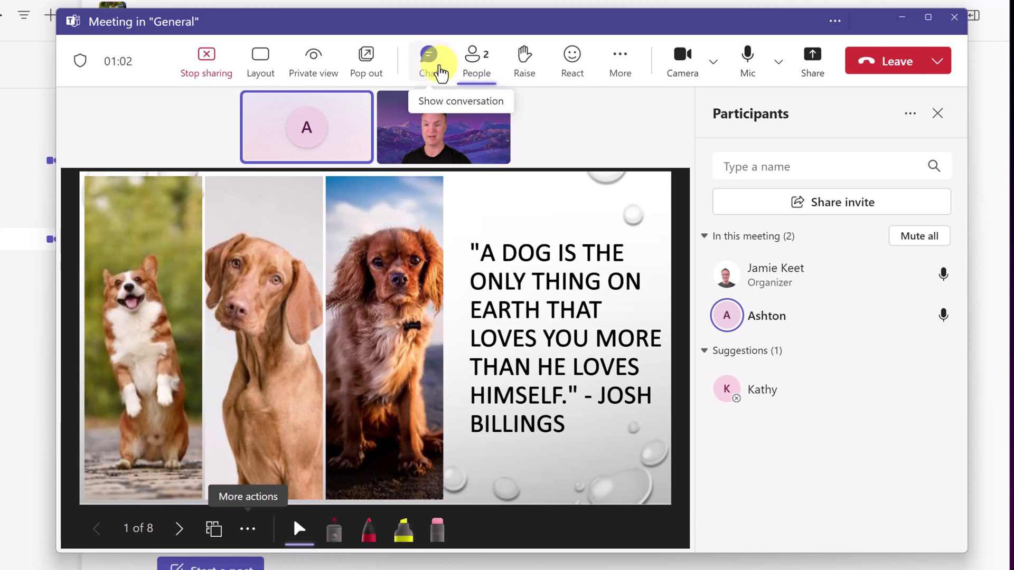
left_click(432, 66)
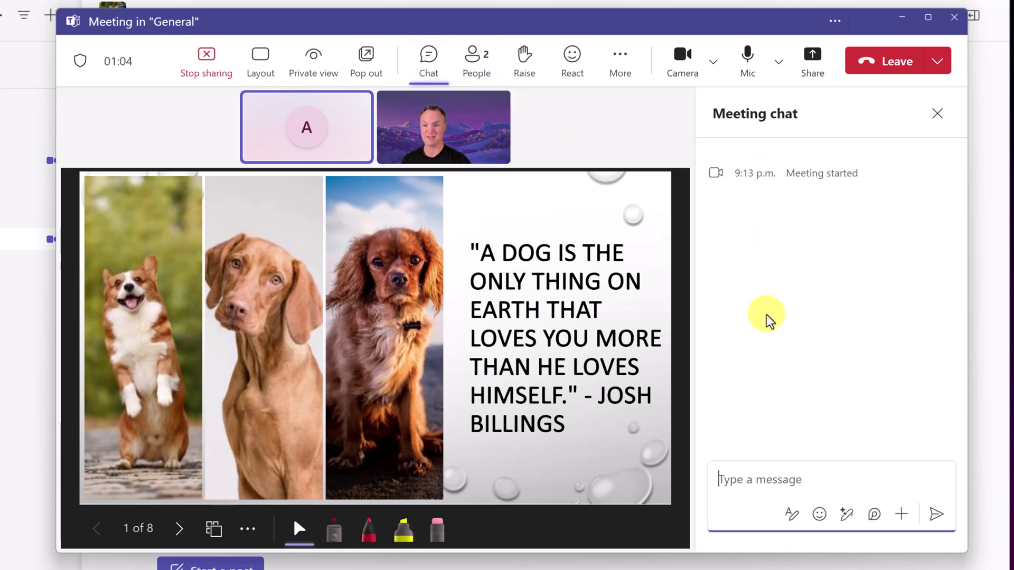
- Raise and lower your hand, then view and dismiss the other participant's profile card
left_click(525, 66)
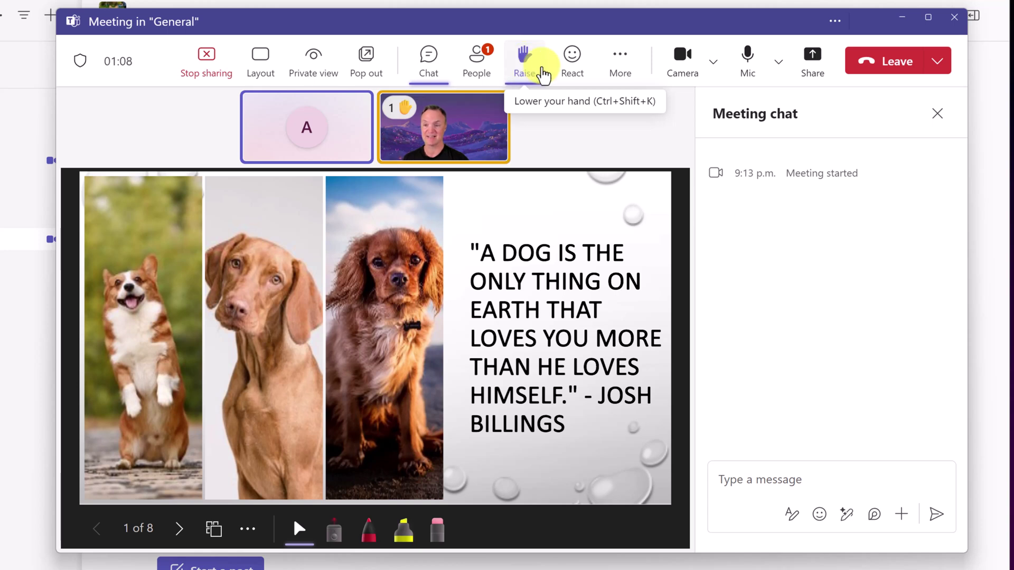
left_click(534, 70)
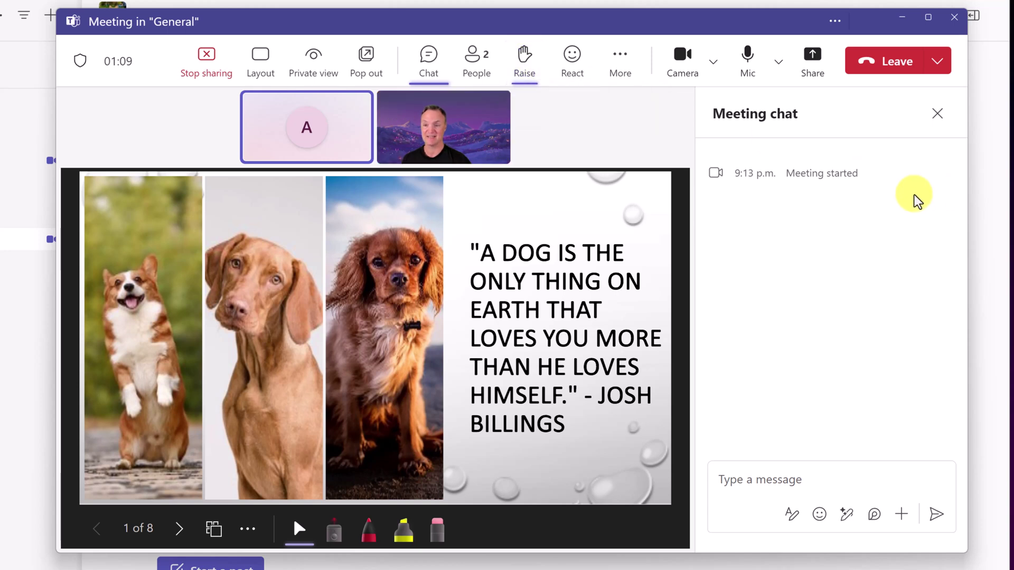
left_click(322, 127)
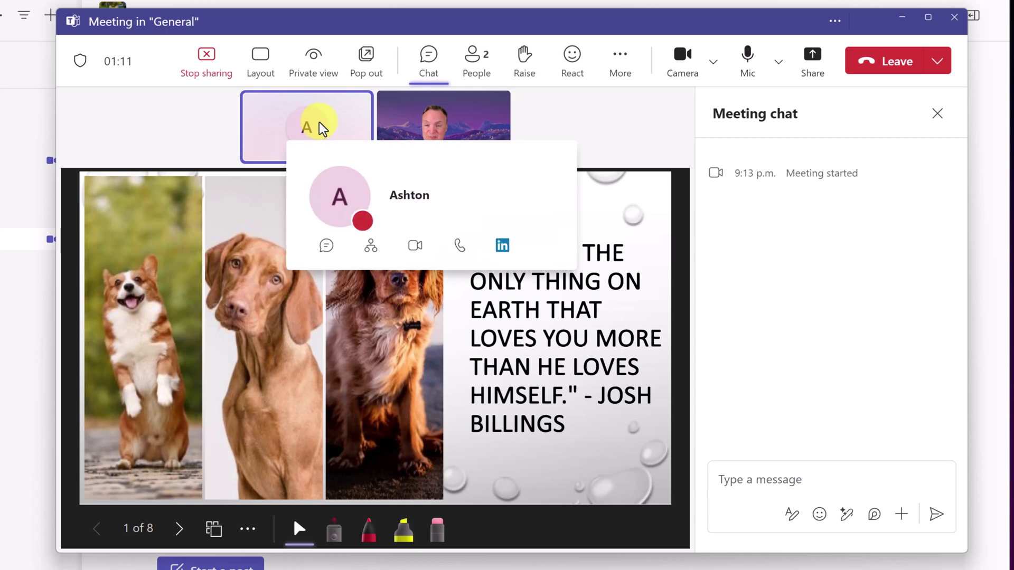
left_click(602, 124)
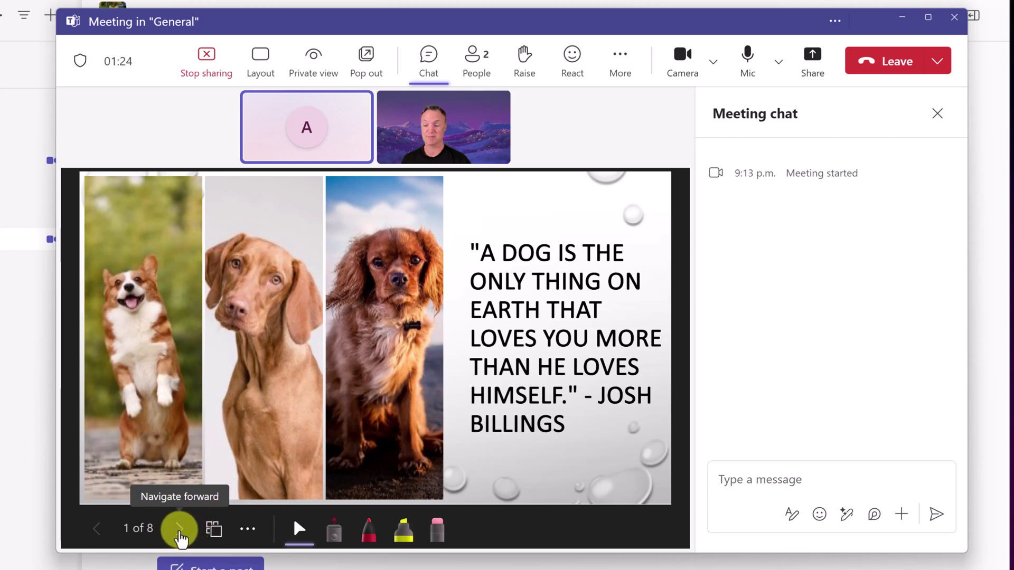
- Advance to slide 2 and browse the slide thumbnail grid before returning
left_click(180, 537)
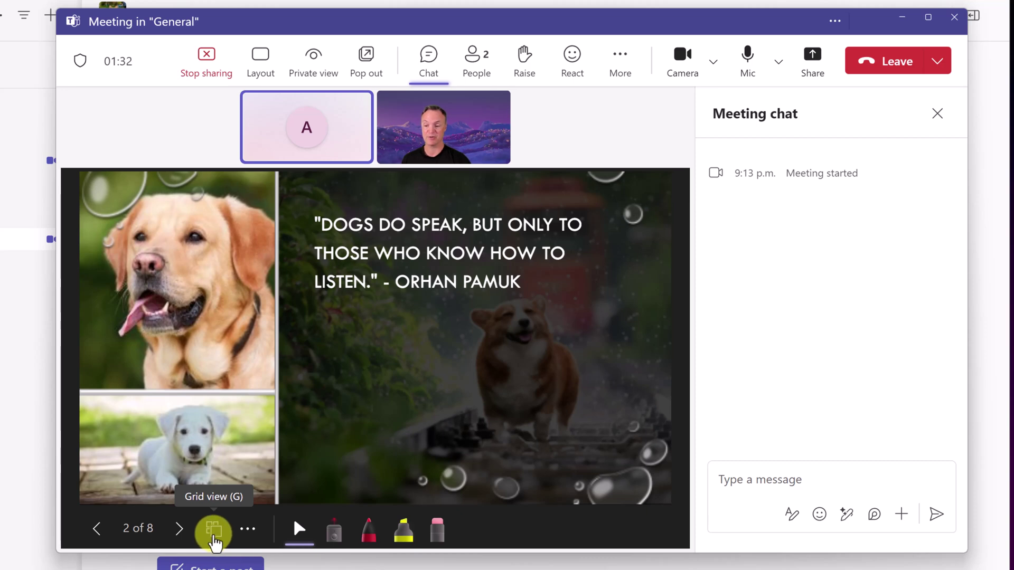
left_click(214, 532)
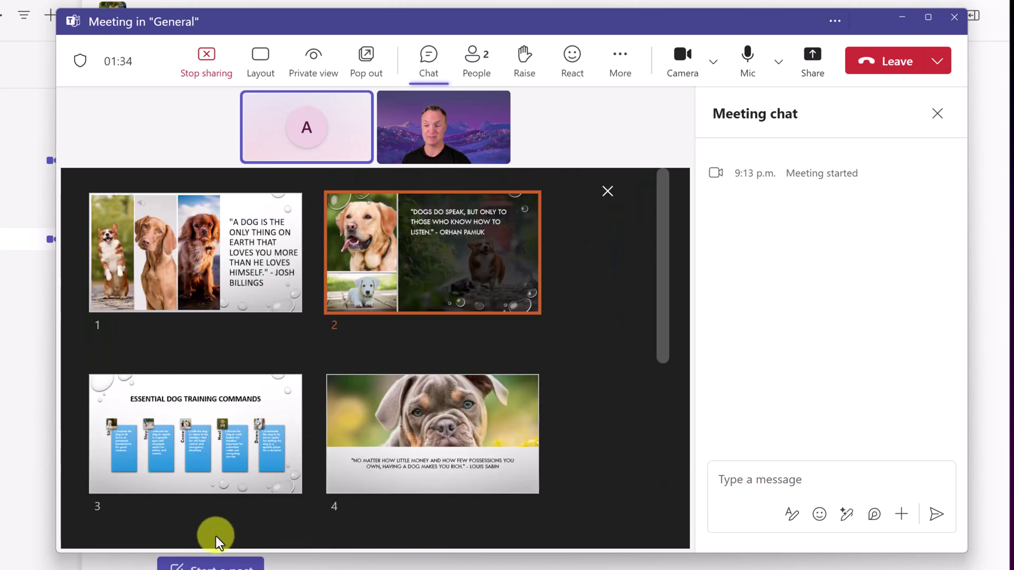
scroll(369, 353, "down", 3)
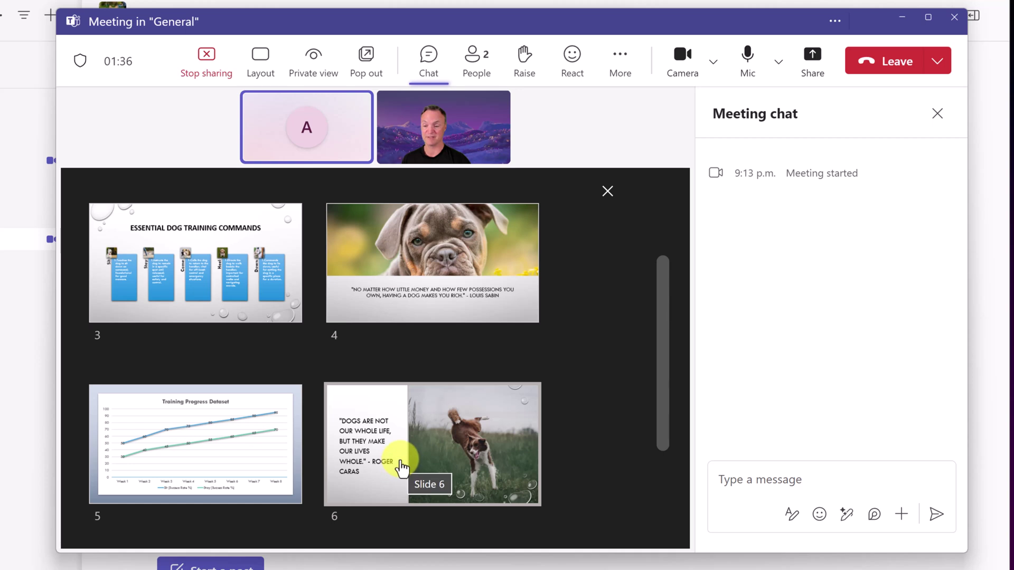
left_click(607, 191)
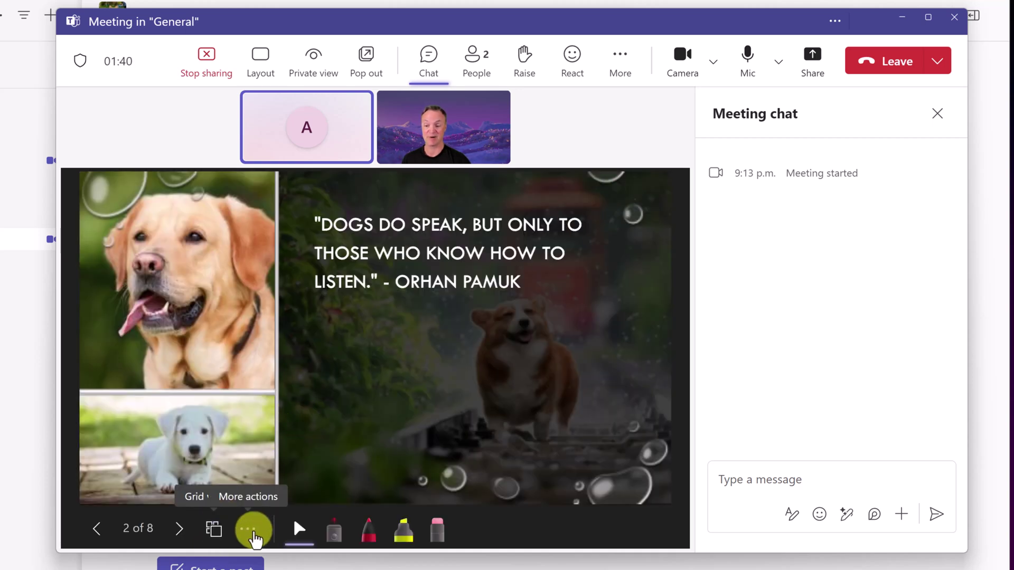
- Switch to Presenter View, go to slide 4, and enlarge the notes text twice
left_click(255, 539)
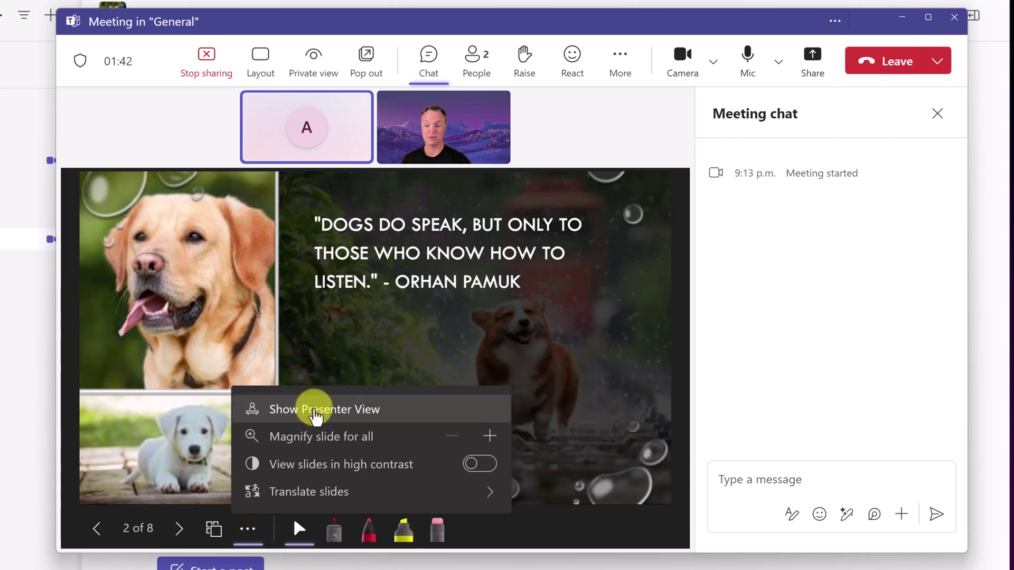
left_click(315, 411)
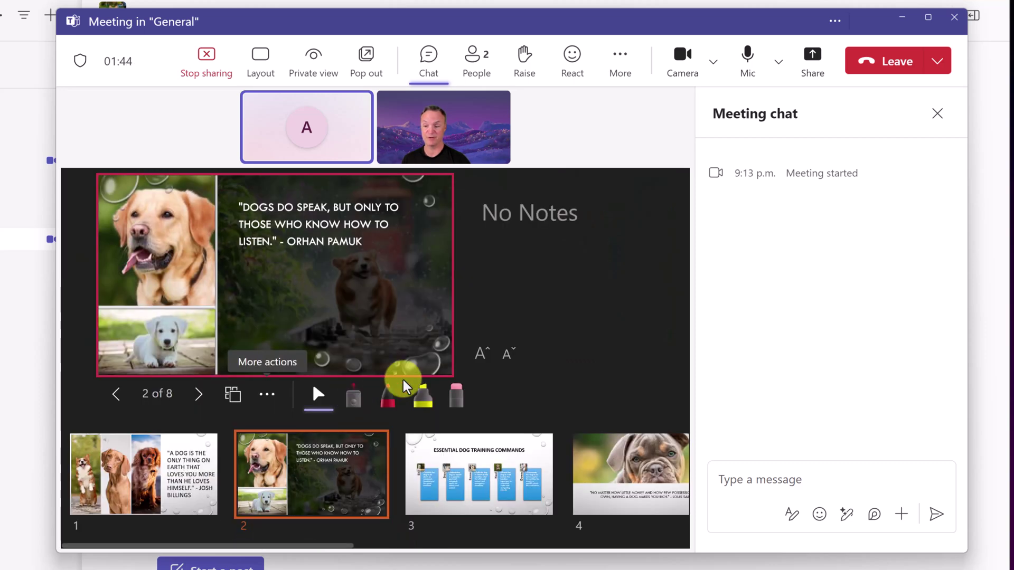
left_click(490, 484)
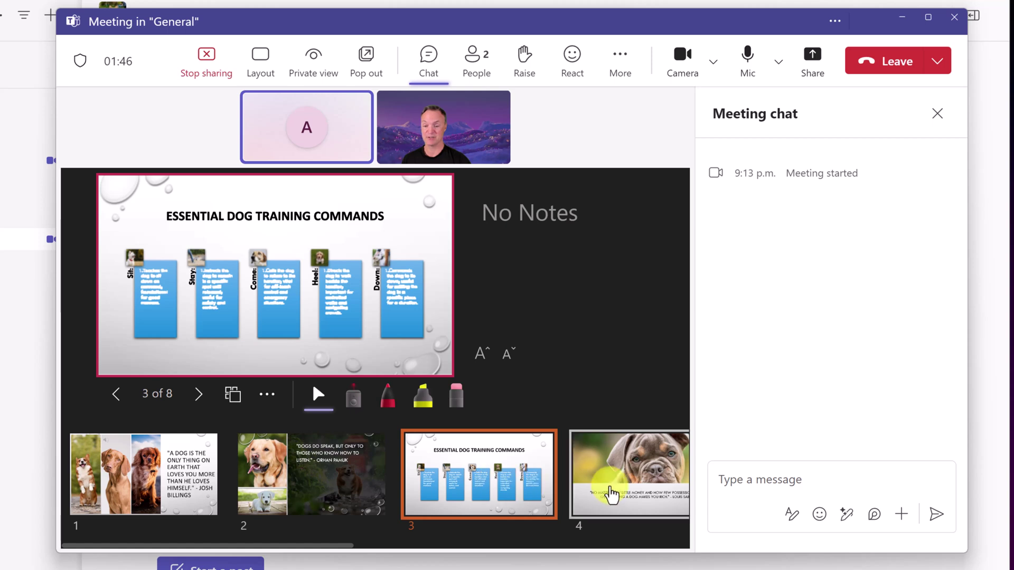
left_click(611, 490)
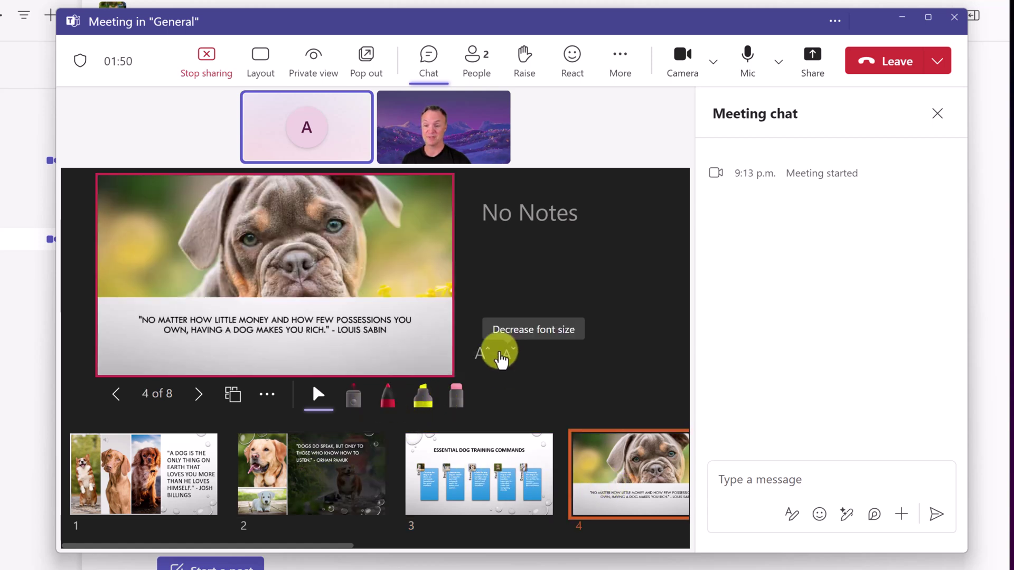
left_click(490, 354)
left_click(490, 359)
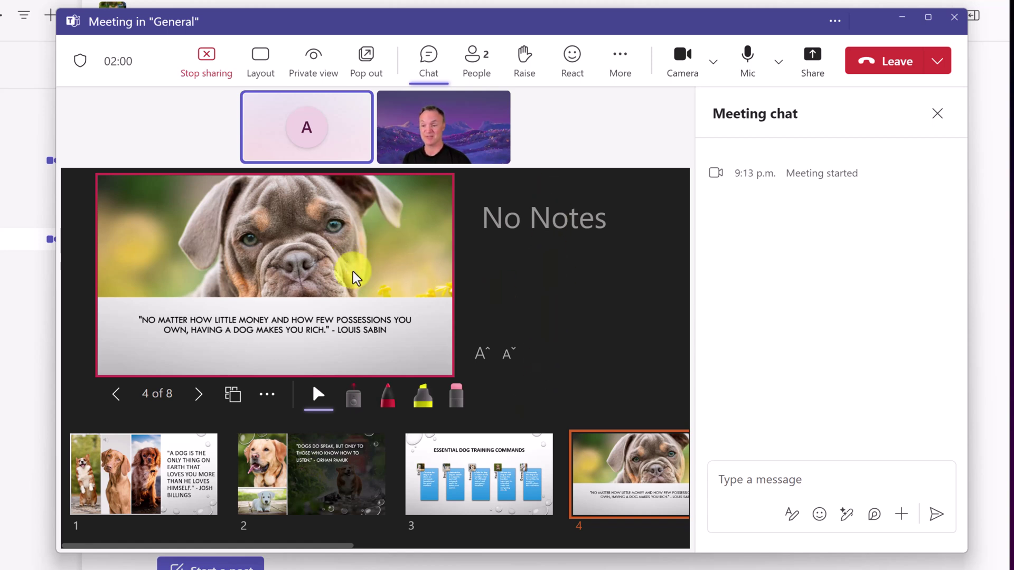
- Circle the quote's start with the red pen and highlight 'HOW FEW POSSESSIONS' in yellow
left_click(387, 399)
mouse_move(152, 306)
left_mouse_down()
mouse_move(227, 329)
mouse_move(153, 305)
left_mouse_up()
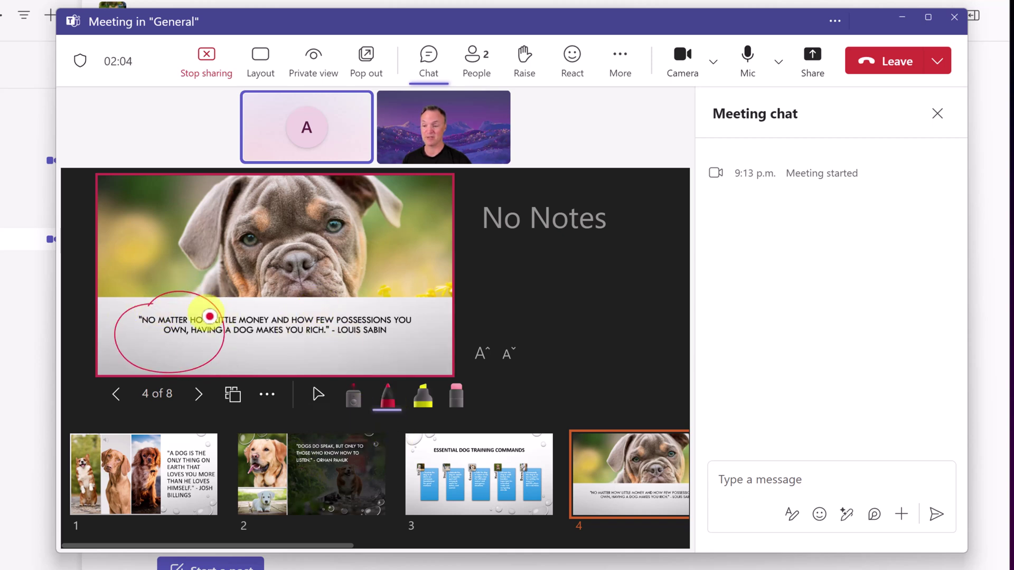
left_click(423, 397)
left_click_drag(293, 321, 372, 321)
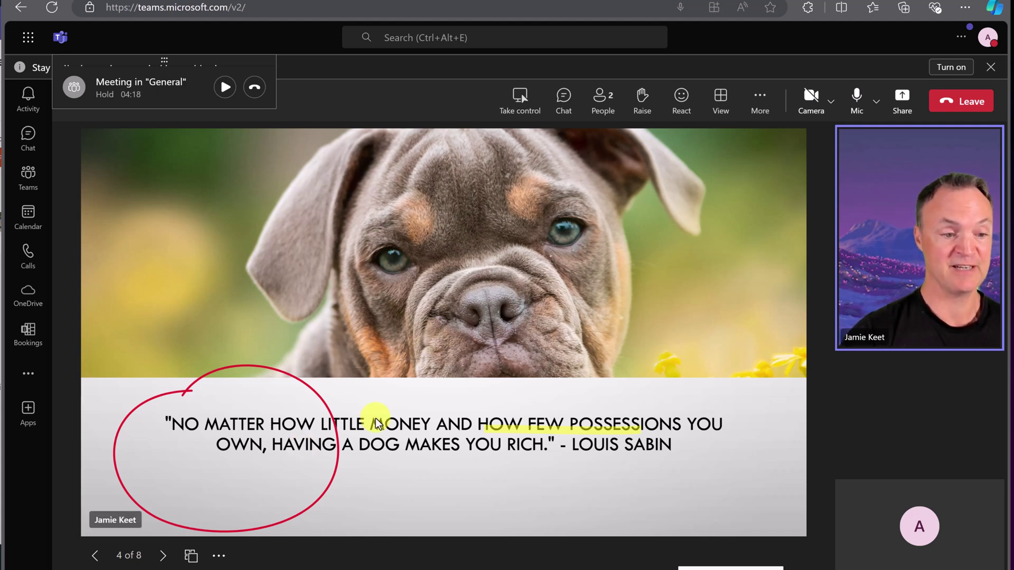
left_click(164, 556)
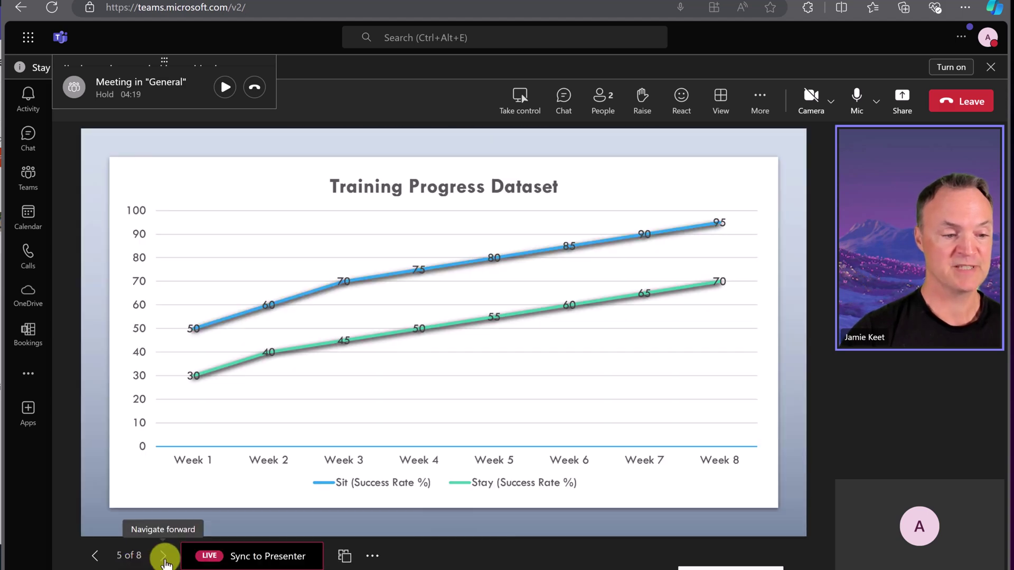
left_click(95, 555)
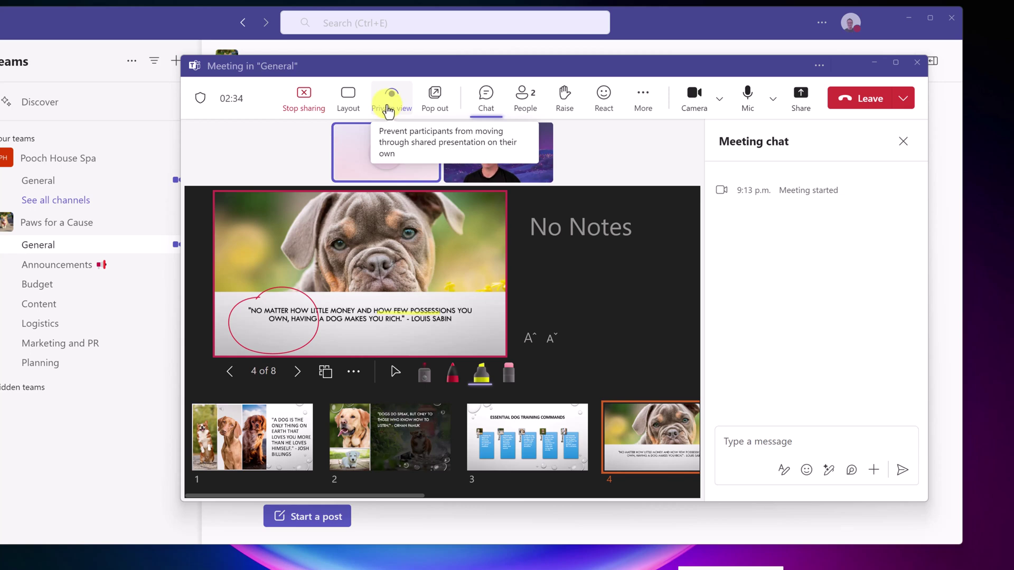
- Turn off attendees' private slide browsing and leave the layout on Content only
left_click(389, 109)
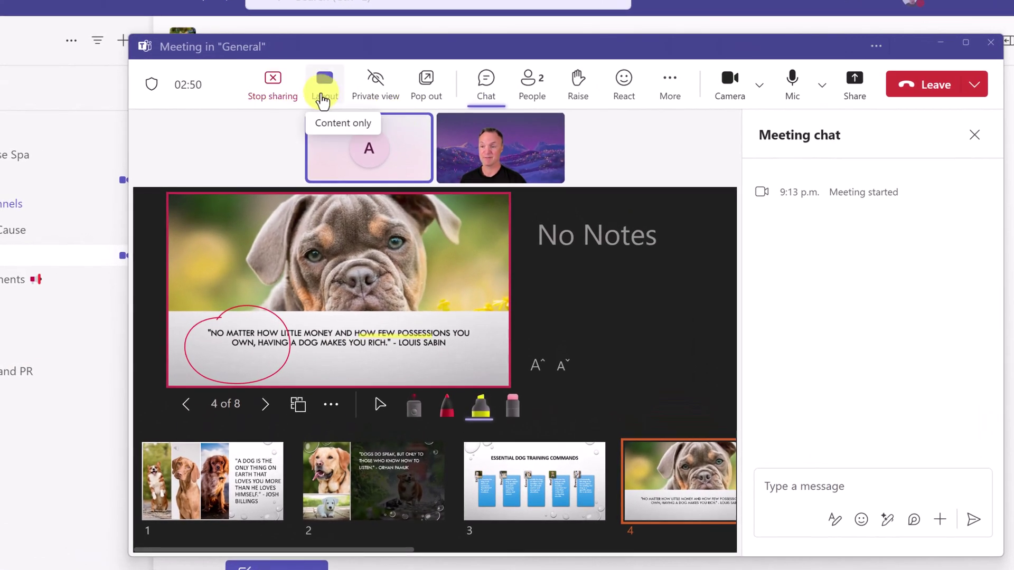
left_click(323, 100)
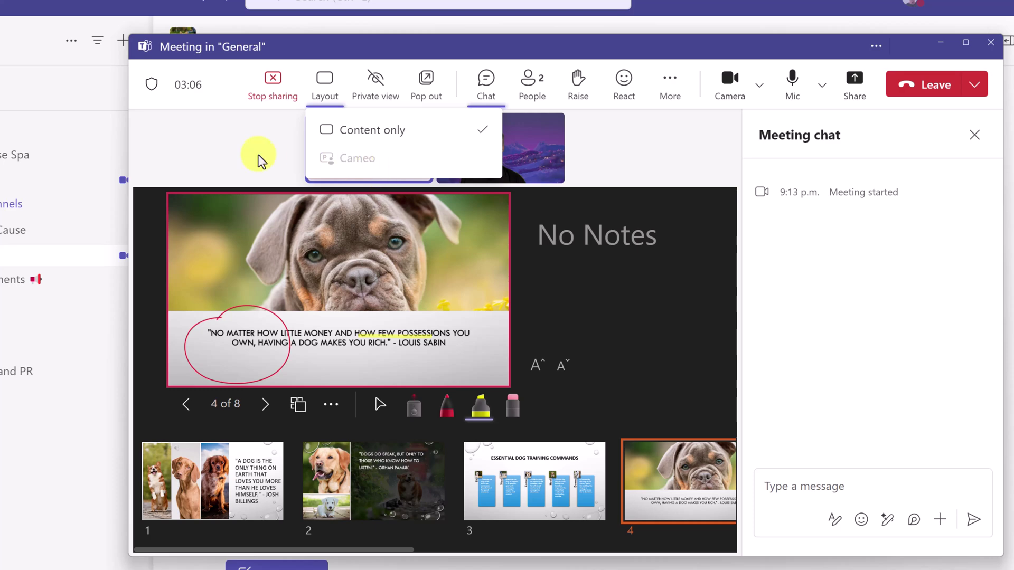
left_click(233, 154)
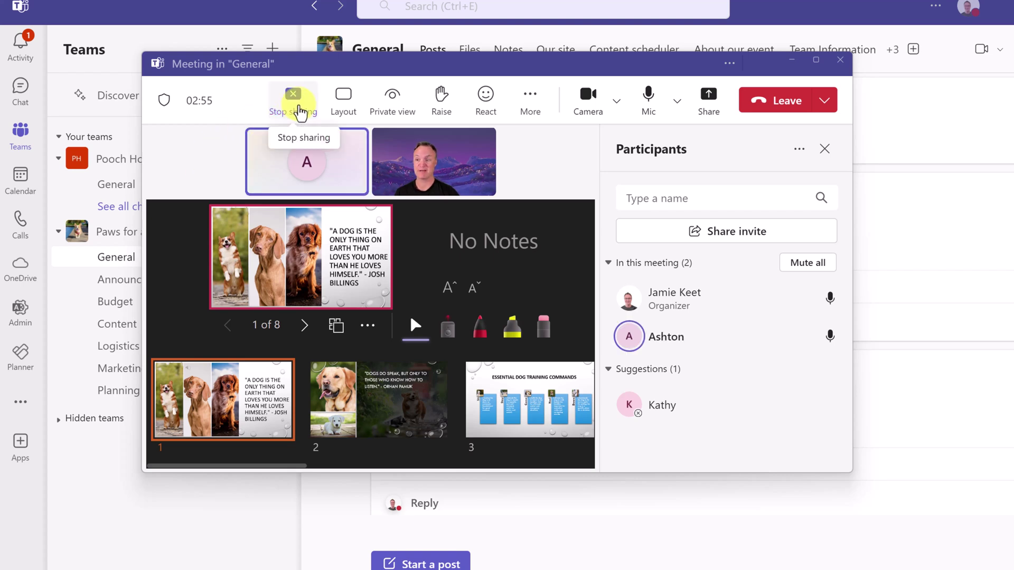
- Stop presenting the Dogs deck for everyone and bring the grooming deck's PowerPoint window forward
left_click(295, 103)
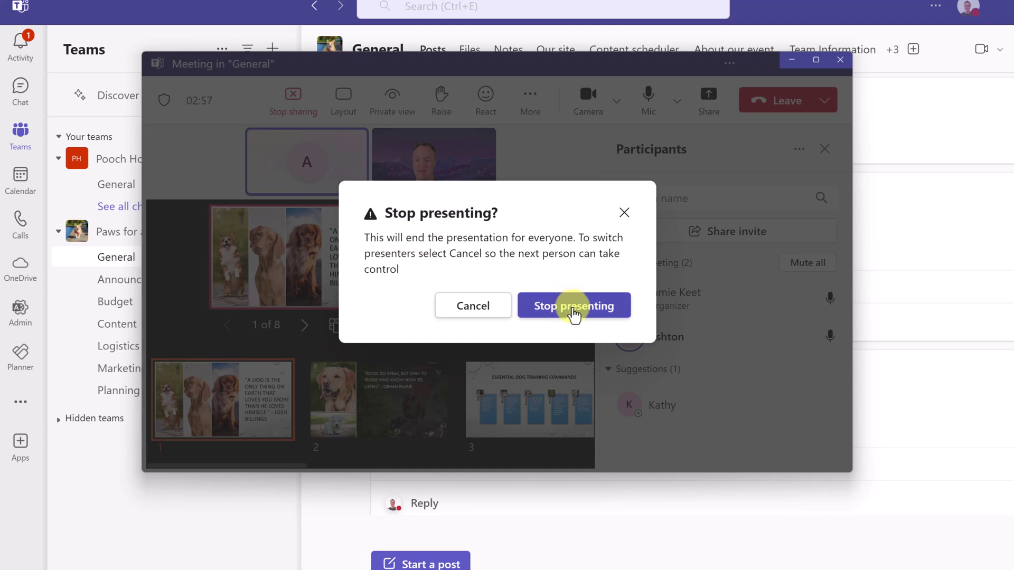
left_click(572, 311)
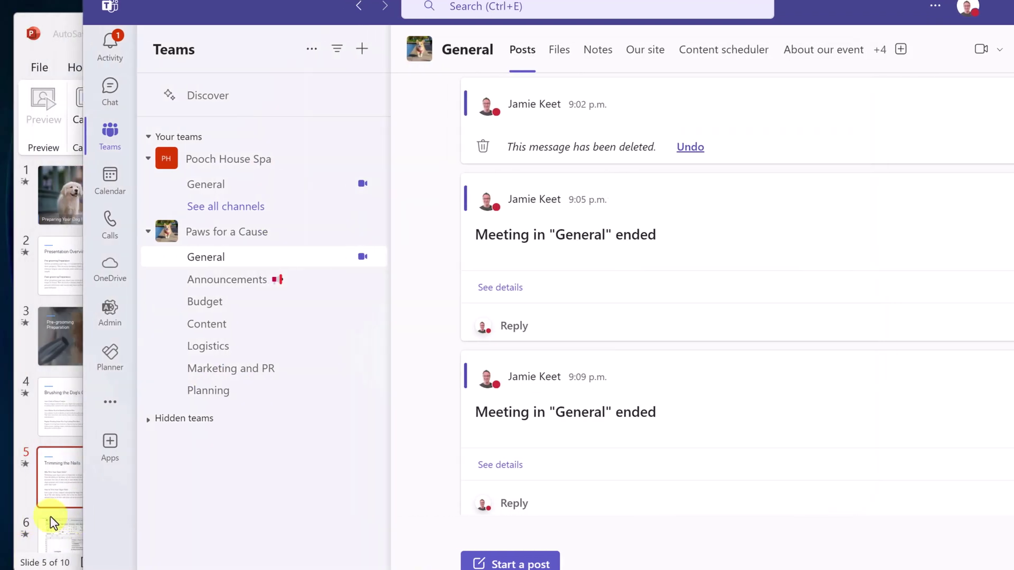
left_click(18, 533)
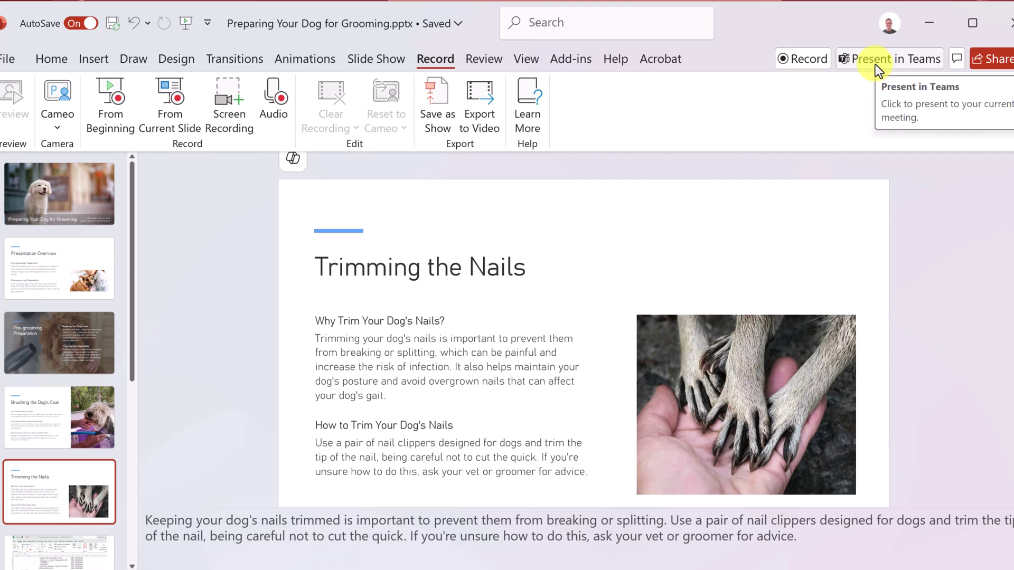
- Choose Present in Teams on the grooming deck's PowerPoint ribbon
left_click(876, 64)
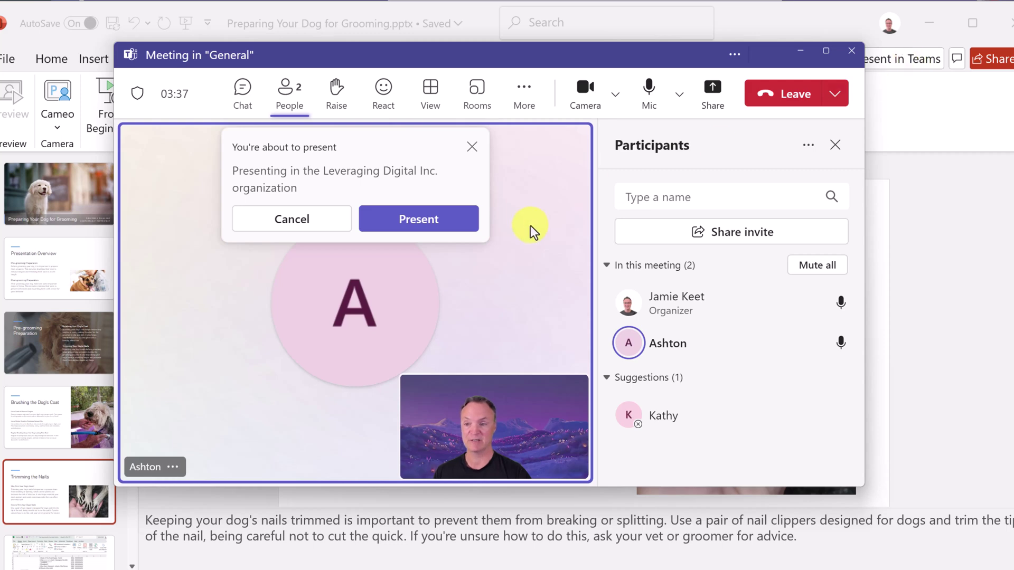
- Confirm presenting the grooming deck to the meeting via PowerPoint Live
left_click(419, 219)
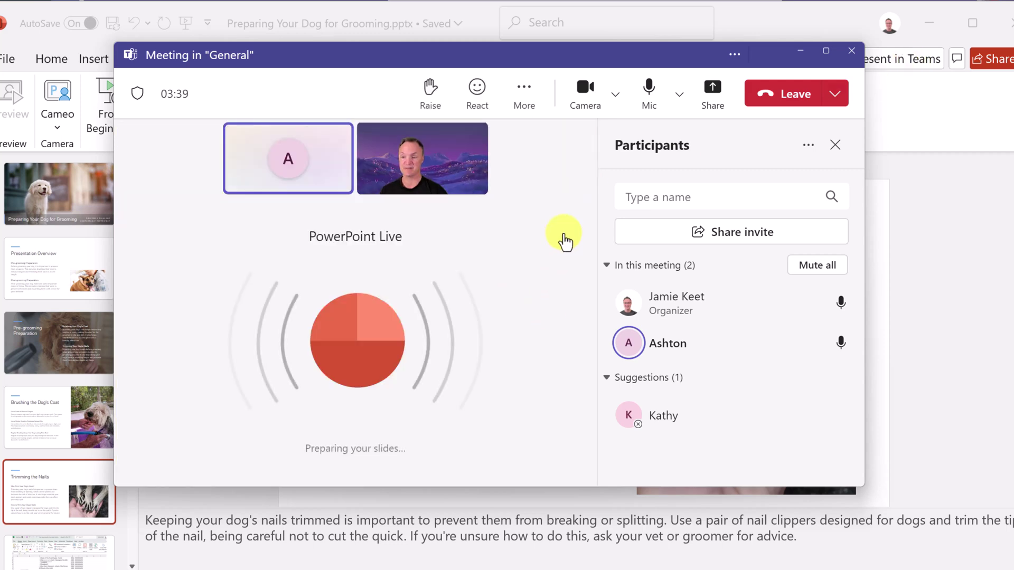